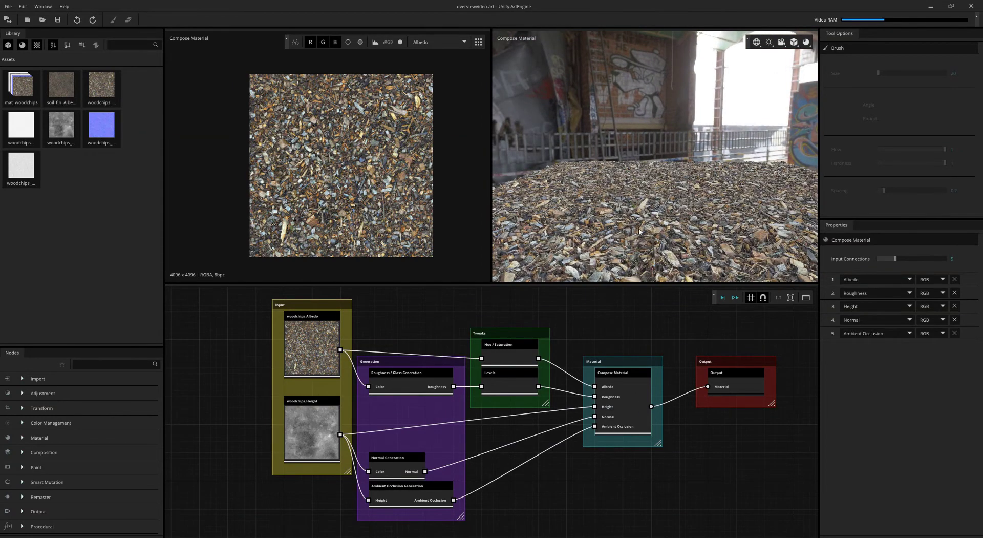
Step: Set the Roughness / Gloss Generation node's intensity to 24 and preview the composed material in 3D
{"action": "left_click_drag", "start_coordinate": [622, 231], "coordinate": [633, 233]}
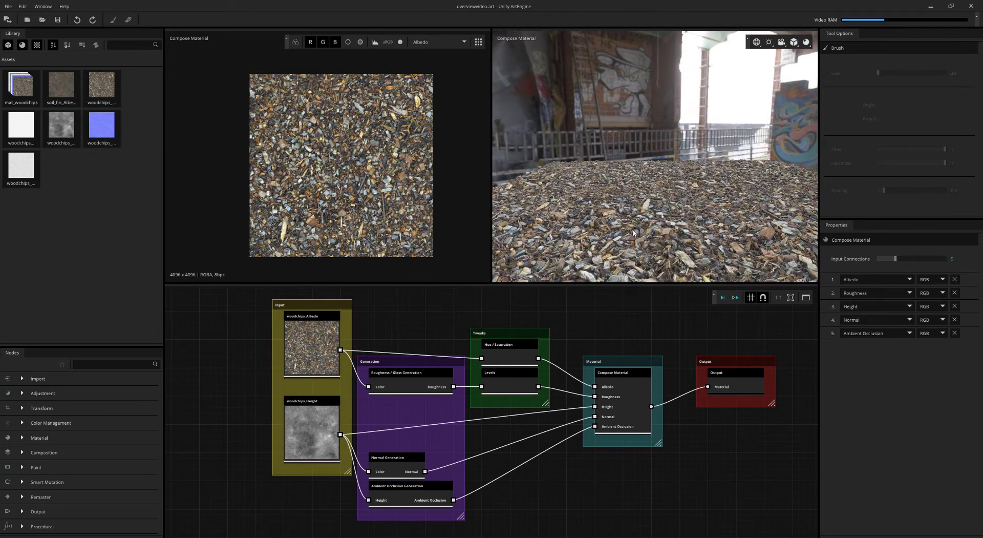
{"action": "left_click", "coordinate": [402, 390]}
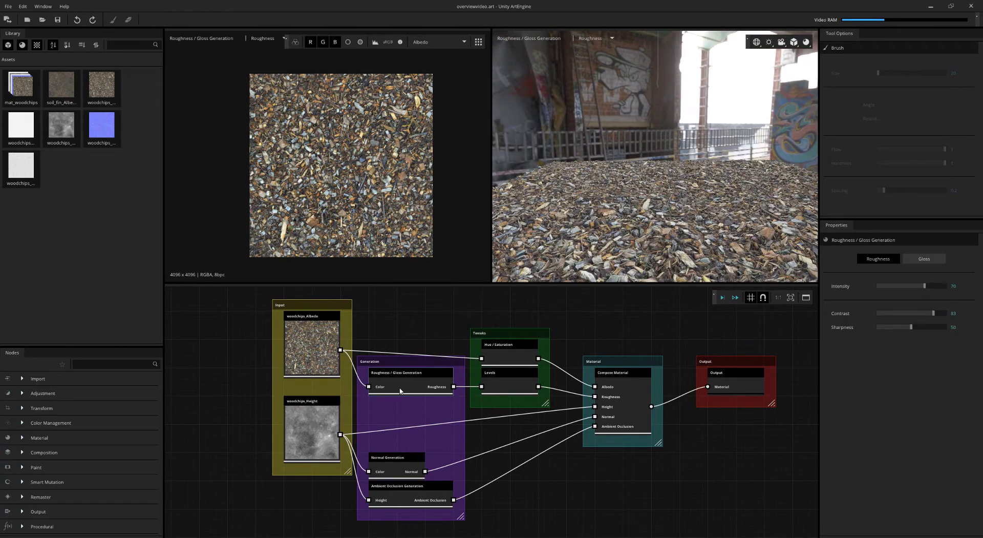
{"action": "left_click_drag", "start_coordinate": [925, 286], "coordinate": [895, 290]}
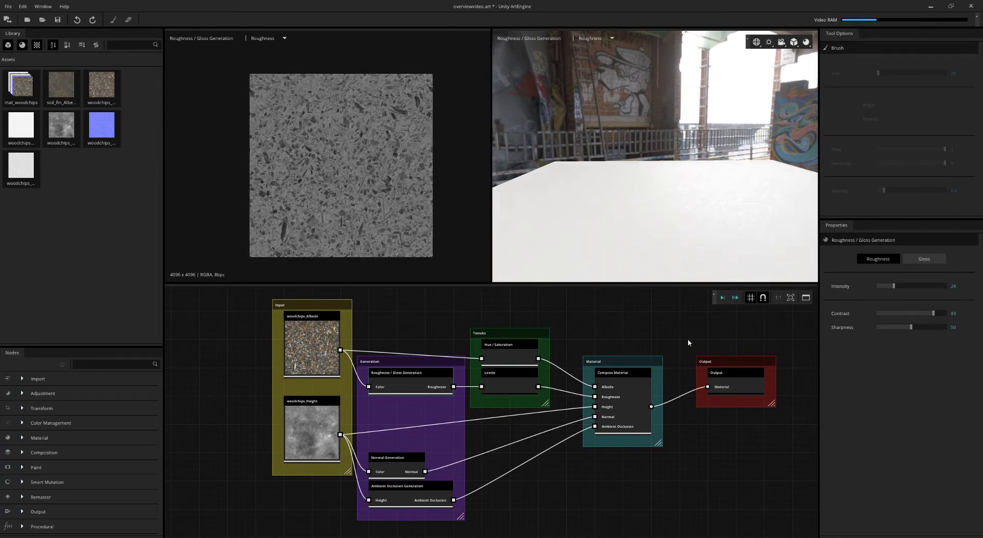
{"action": "left_click", "coordinate": [645, 386]}
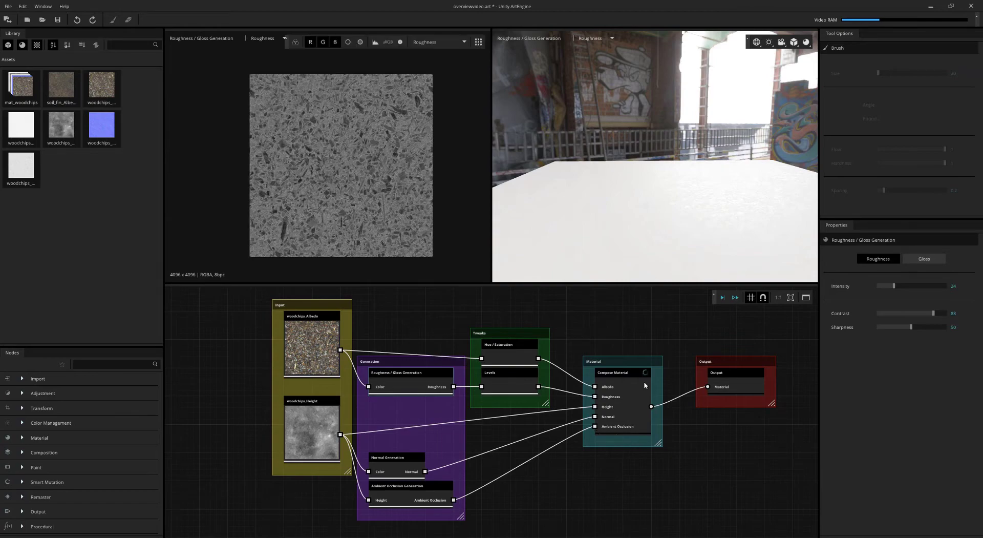
{"action": "left_click_drag", "start_coordinate": [657, 228], "coordinate": [702, 215]}
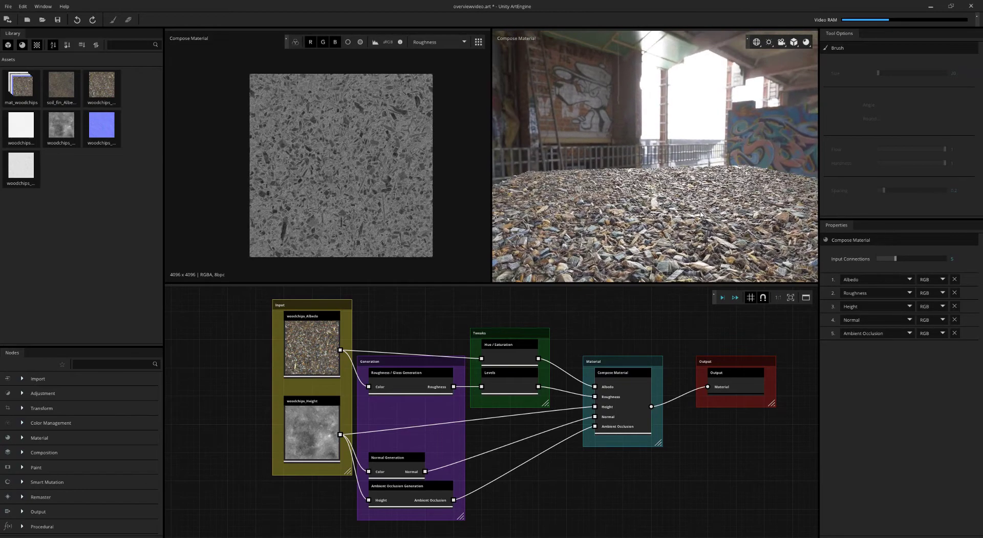
Step: Set the Normal Generation node's scale to 81 and inspect the relief on the composed material
{"action": "left_click", "coordinate": [390, 467]}
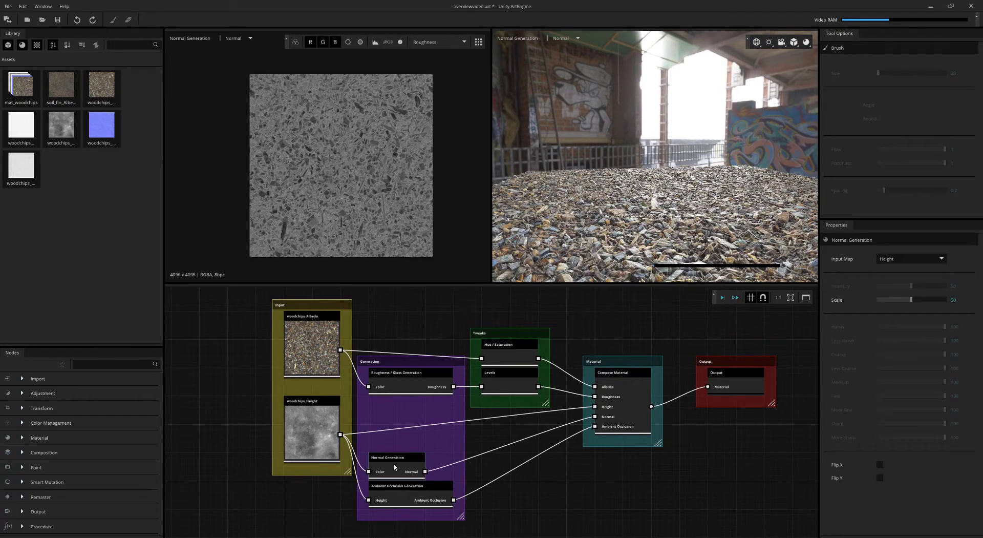
{"action": "left_click_drag", "start_coordinate": [910, 299], "coordinate": [932, 300]}
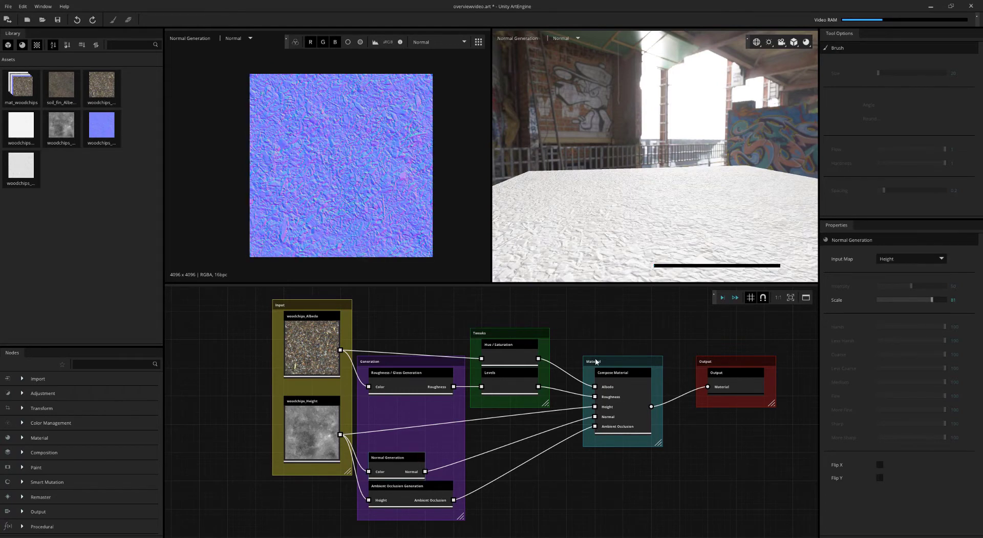
{"action": "left_click", "coordinate": [632, 401]}
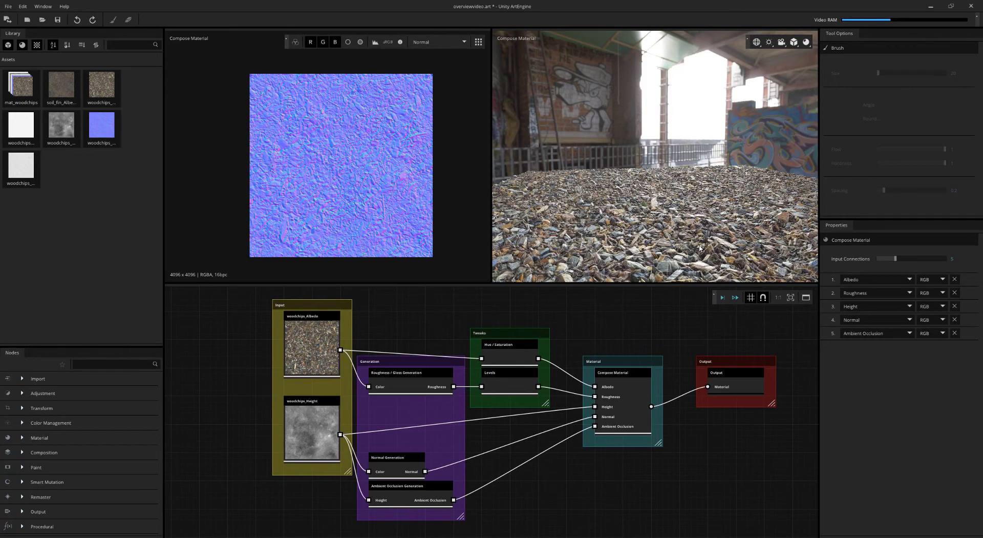
{"action": "left_click_drag", "start_coordinate": [698, 237], "coordinate": [747, 225]}
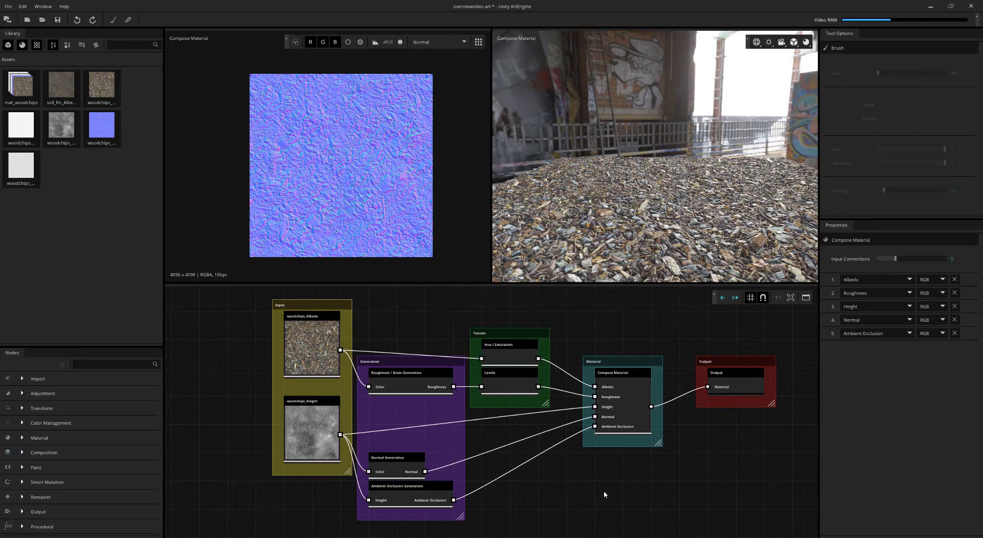
Step: Fully desaturate the albedo by setting the Hue / Saturation node's saturation to -100
{"action": "left_click", "coordinate": [510, 361]}
{"action": "scroll", "coordinate": [511, 361], "scroll_direction": "up", "scroll_amount": 4}
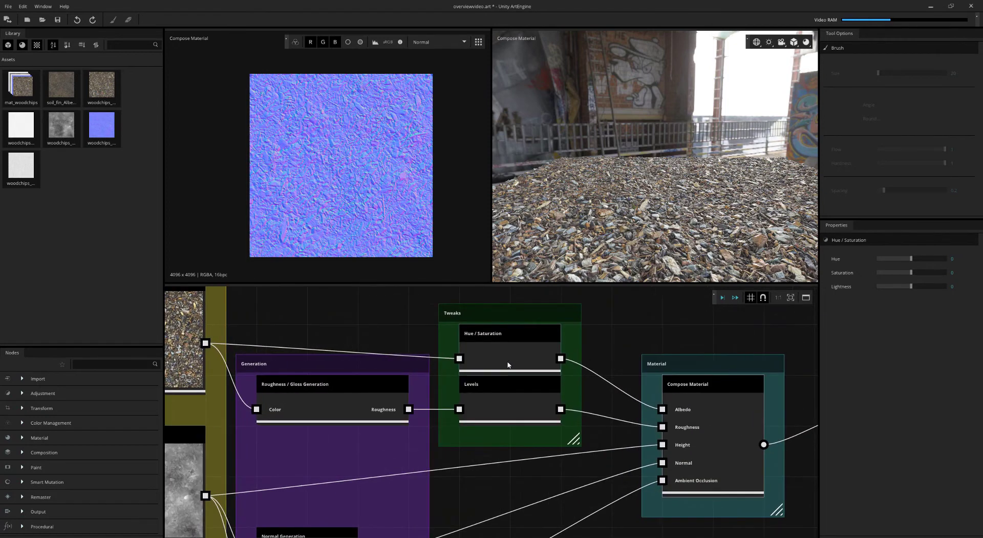
{"action": "left_click_drag", "start_coordinate": [904, 273], "coordinate": [877, 273]}
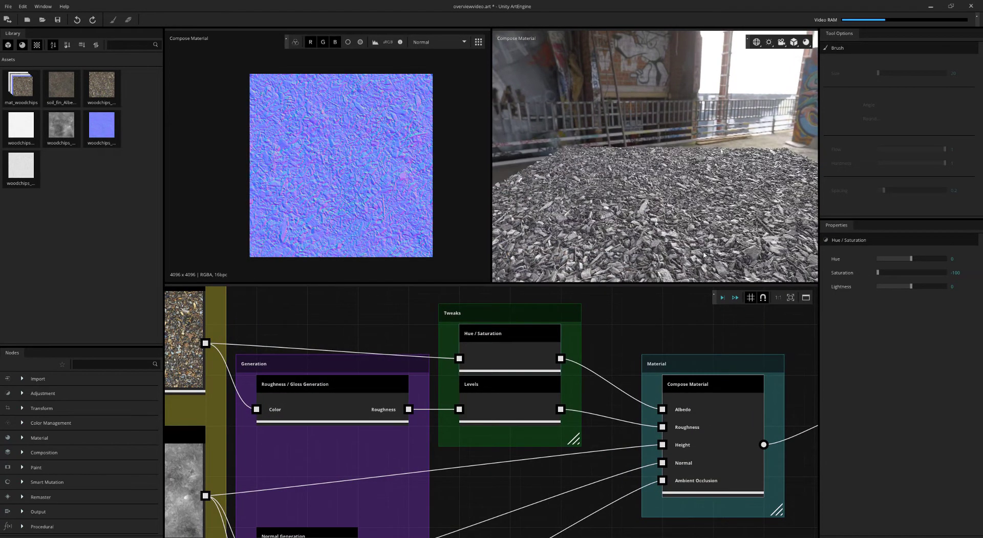
Step: Lower the Levels node's maximum output level to about 59 and show the composed material's Albedo map in 2D
{"action": "left_click", "coordinate": [509, 409]}
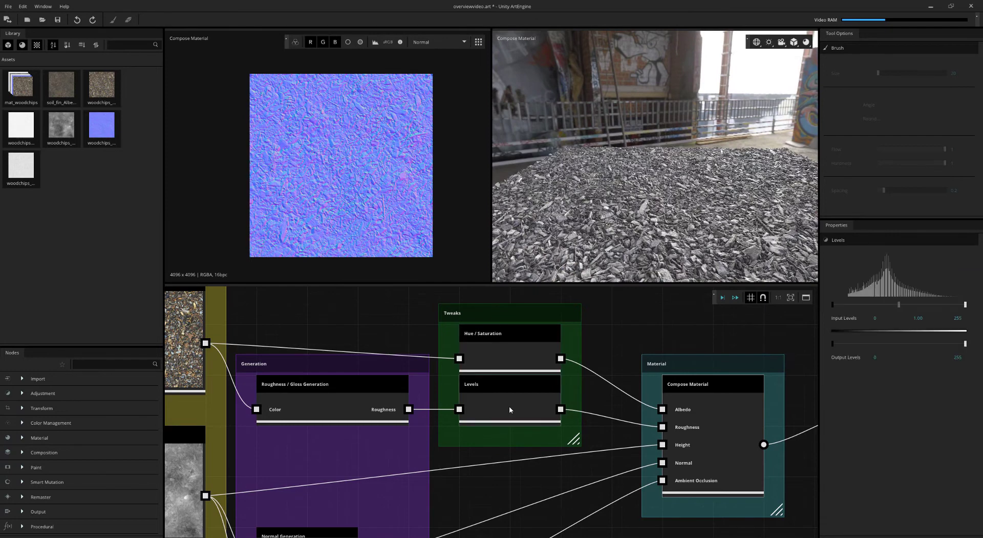
{"action": "left_click_drag", "start_coordinate": [965, 345], "coordinate": [864, 346]}
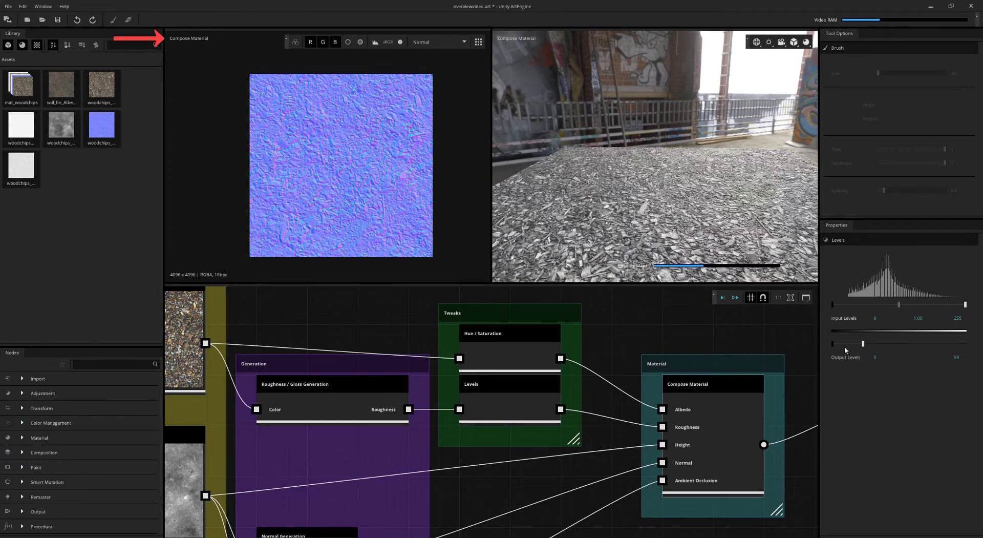
{"action": "left_click", "coordinate": [439, 42]}
{"action": "left_click", "coordinate": [425, 56]}
{"action": "left_click", "coordinate": [439, 42]}
{"action": "left_click", "coordinate": [425, 55]}
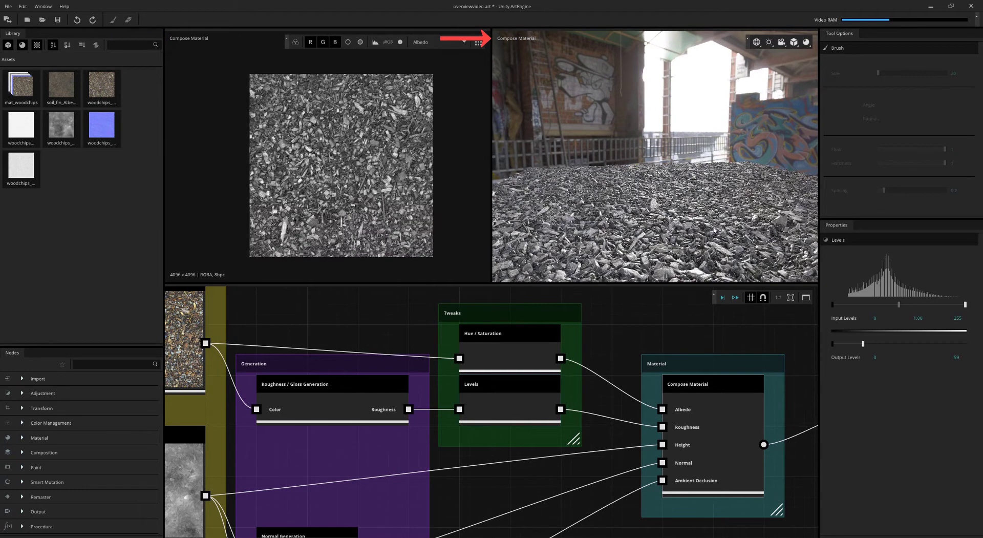
Step: Reset the Levels node's maximum output level to 255 and the Hue / Saturation node's saturation to 0
{"action": "left_click_drag", "start_coordinate": [863, 343], "coordinate": [965, 343]}
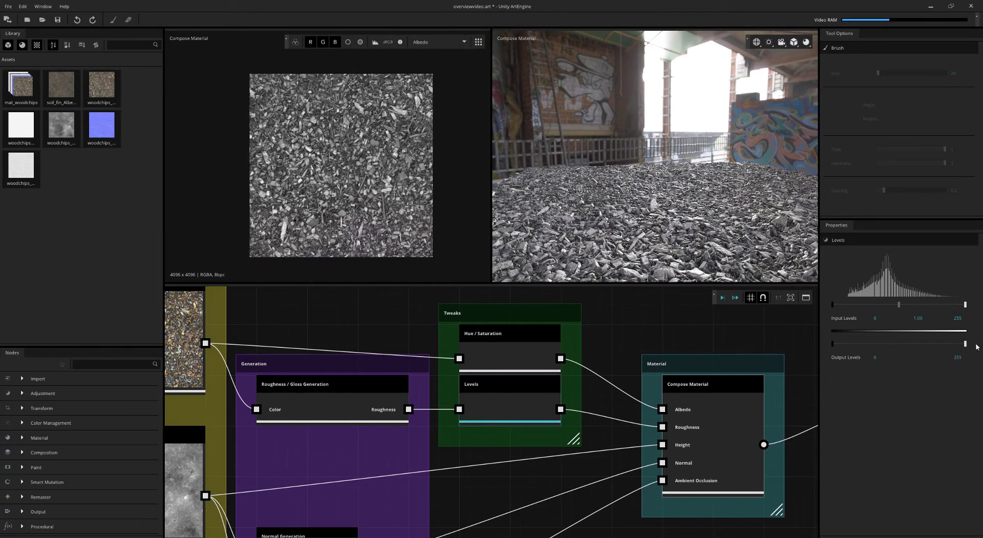
{"action": "left_click", "coordinate": [527, 353]}
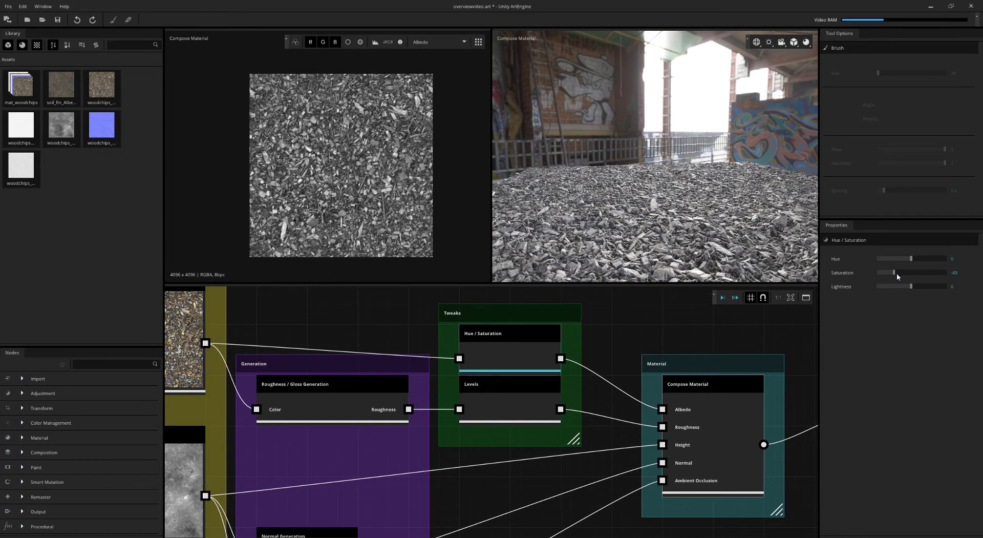
{"action": "left_click_drag", "start_coordinate": [896, 272], "coordinate": [912, 275]}
{"action": "left_click", "coordinate": [695, 407]}
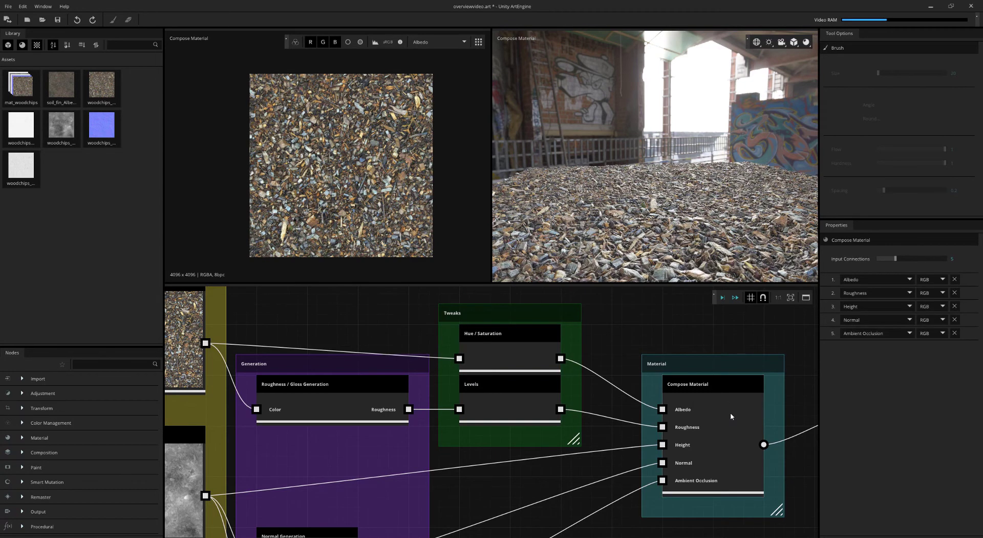
Step: View the Roughness / Gloss Generation output in 2D and set its contrast to 44 and intensity to 75
{"action": "right_click", "coordinate": [362, 406]}
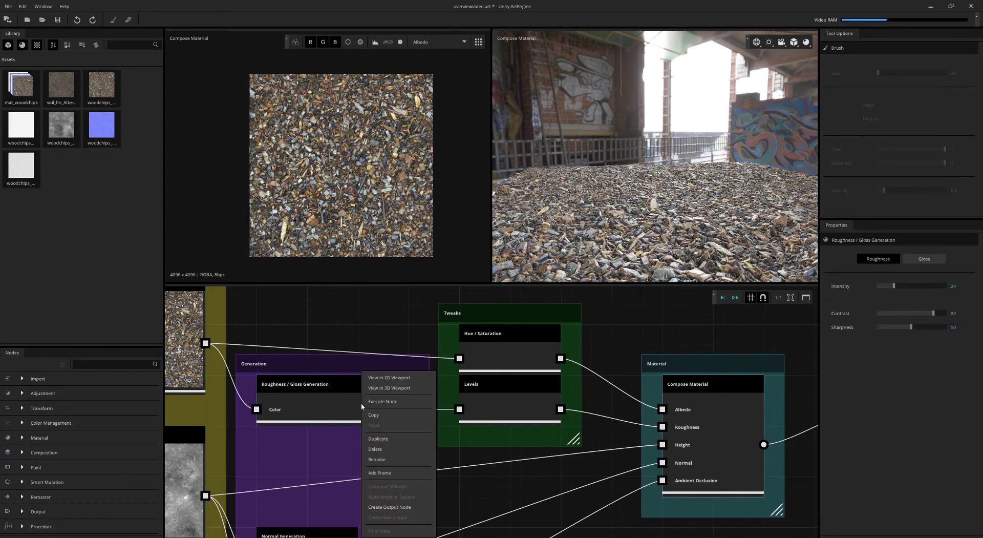
{"action": "left_click", "coordinate": [422, 382]}
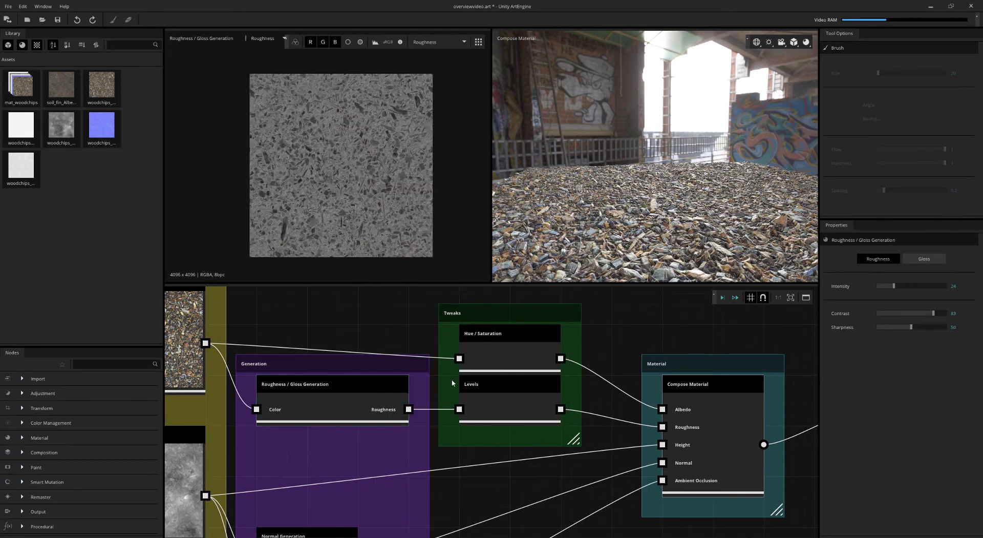
{"action": "left_click_drag", "start_coordinate": [934, 313], "coordinate": [929, 287]}
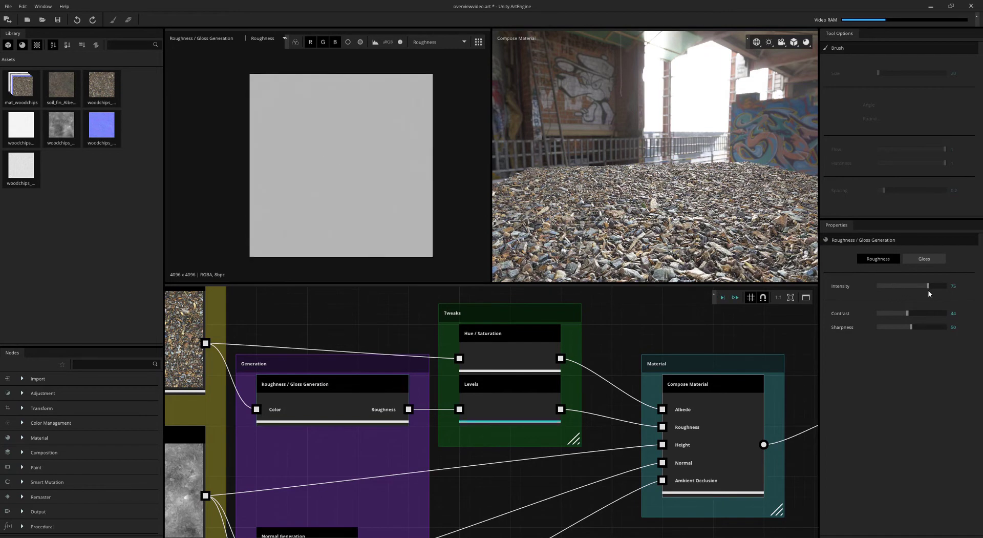
Step: View the Ambient Occlusion Generation output in 2D and set its intensity to 64
{"action": "middle_click_drag", "start_coordinate": [418, 462], "coordinate": [462, 309]}
{"action": "middle_click_drag", "start_coordinate": [425, 421], "coordinate": [426, 397]}
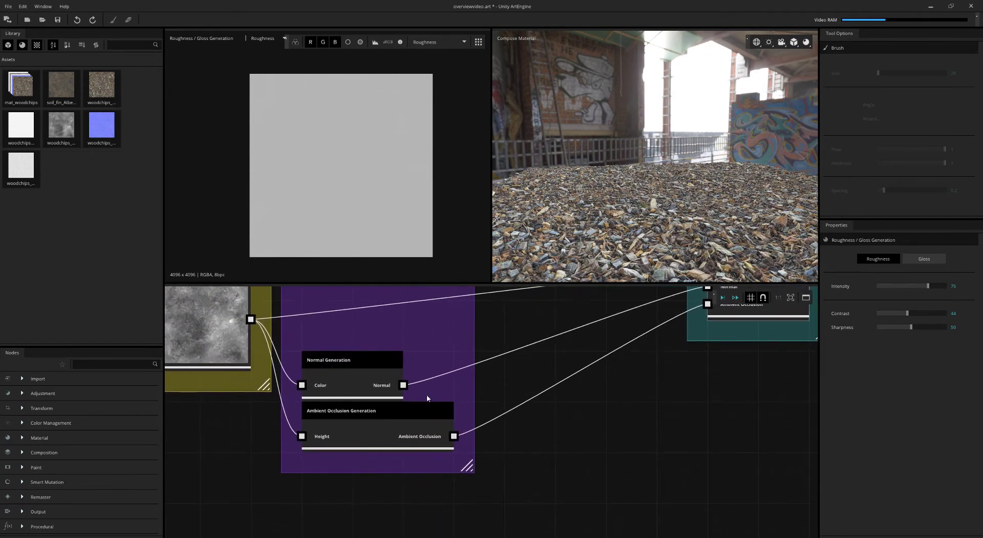
{"action": "right_click", "coordinate": [400, 424]}
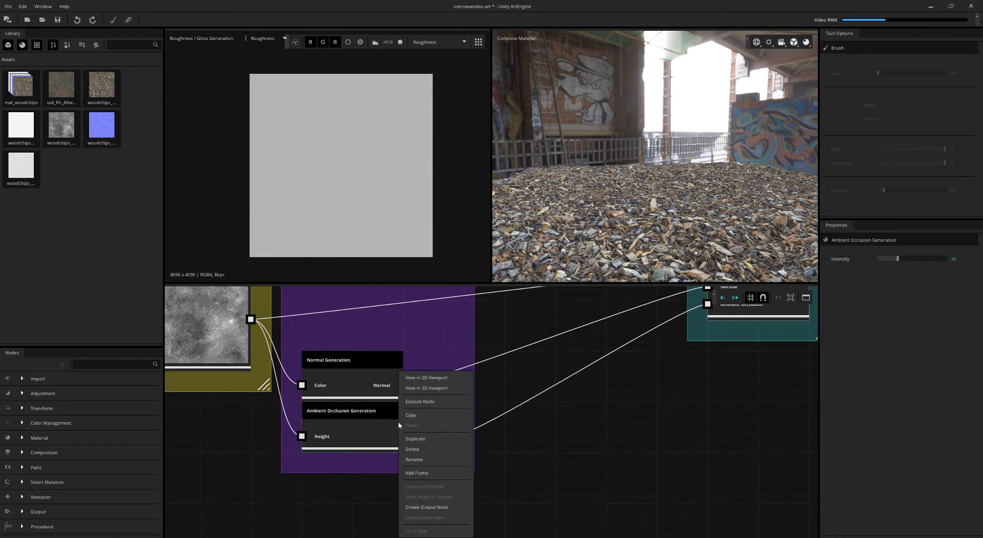
{"action": "left_click", "coordinate": [435, 377]}
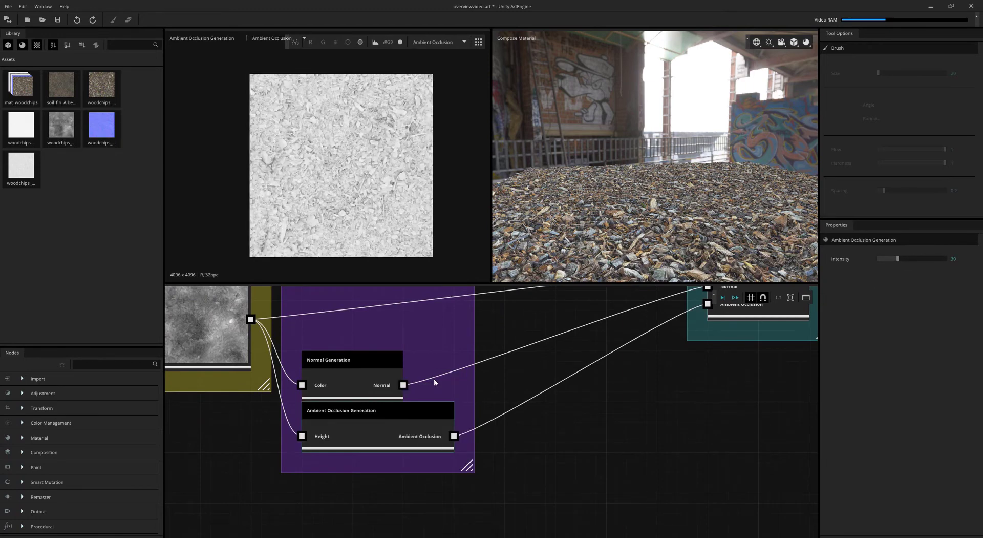
{"action": "left_click_drag", "start_coordinate": [897, 258], "coordinate": [921, 261]}
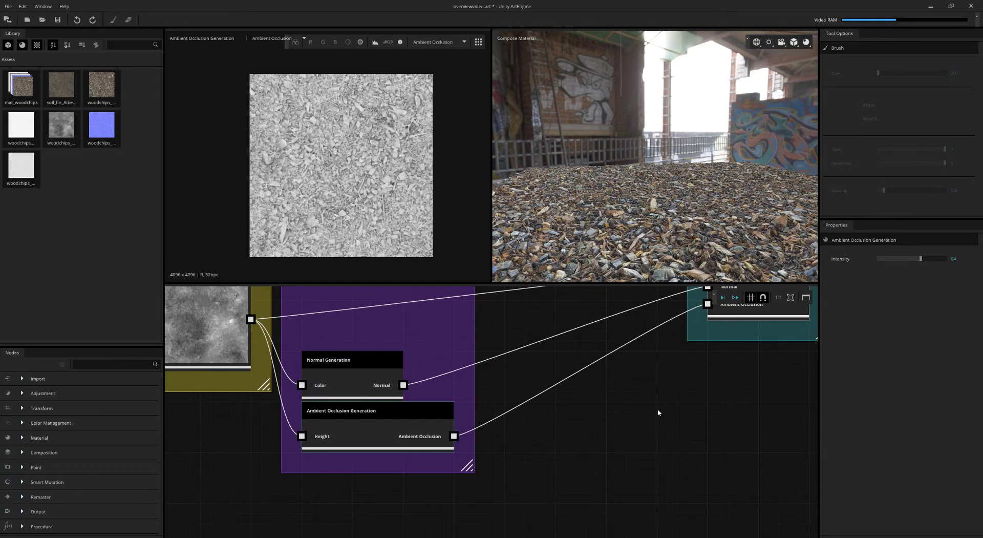
Step: Compare the Roughness / Gloss Generation output with the Levels output in the 2D viewport
{"action": "scroll", "coordinate": [595, 432], "scroll_direction": "down", "scroll_amount": 2}
{"action": "middle_click_drag", "start_coordinate": [595, 432], "coordinate": [602, 505]}
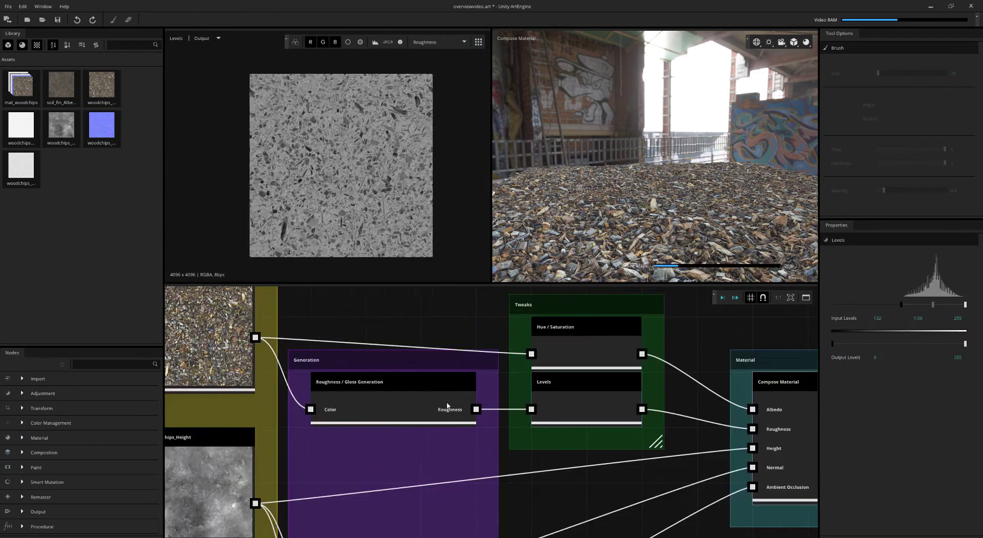
{"action": "right_click", "coordinate": [438, 397]}
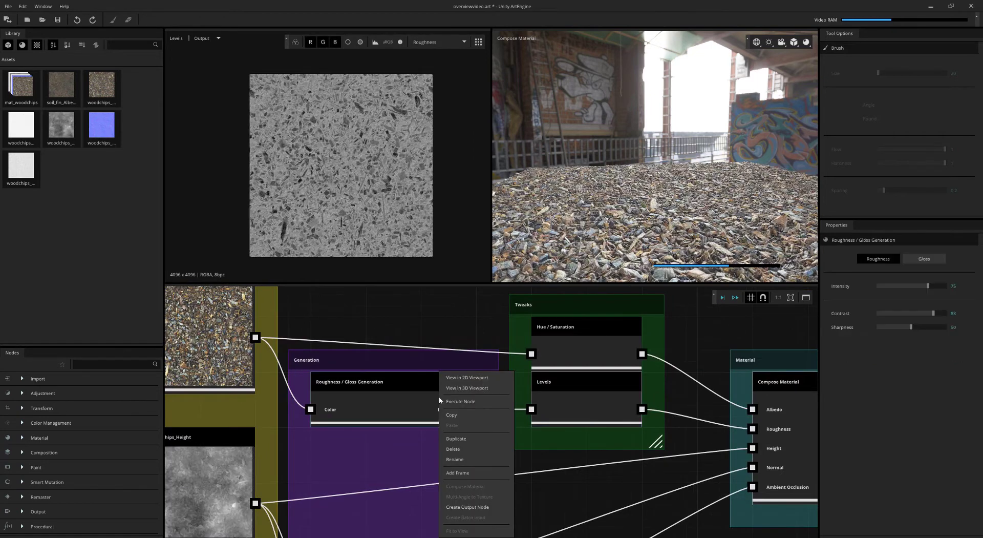
{"action": "left_click", "coordinate": [479, 380]}
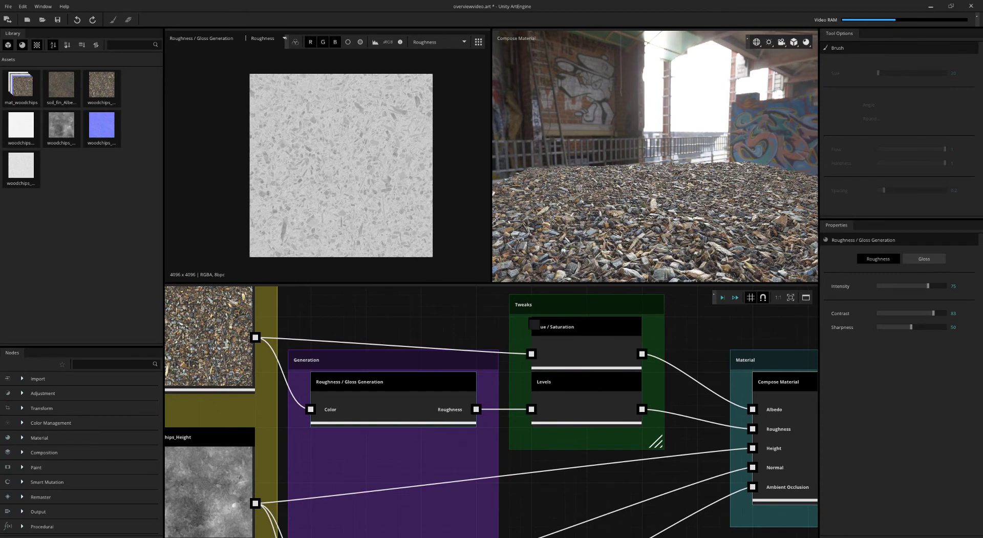
{"action": "key", "text": "space"}
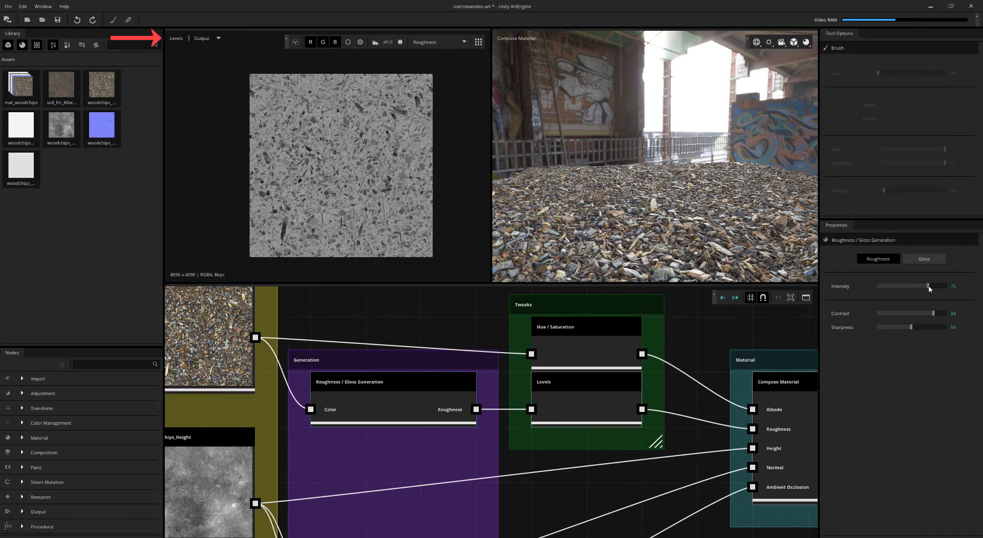
Step: Set the Roughness / Gloss Generation node's intensity to 50, contrast to 52 and sharpness to 71
{"action": "mouse_move", "coordinate": [929, 287]}
{"action": "left_mouse_down"}
{"action": "mouse_move", "coordinate": [915, 286]}
{"action": "mouse_move", "coordinate": [927, 315]}
{"action": "mouse_move", "coordinate": [902, 313]}
{"action": "left_mouse_up"}
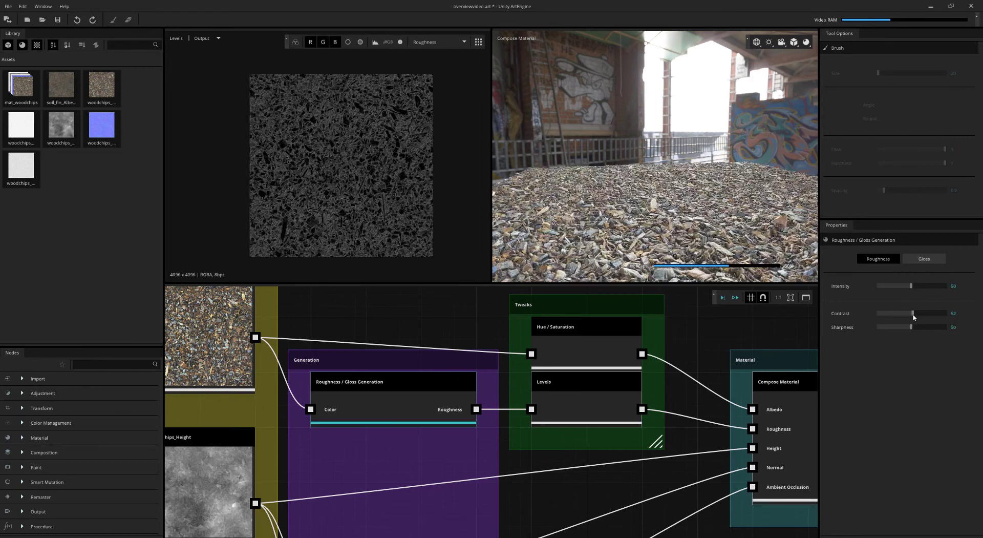
{"action": "left_click", "coordinate": [913, 314]}
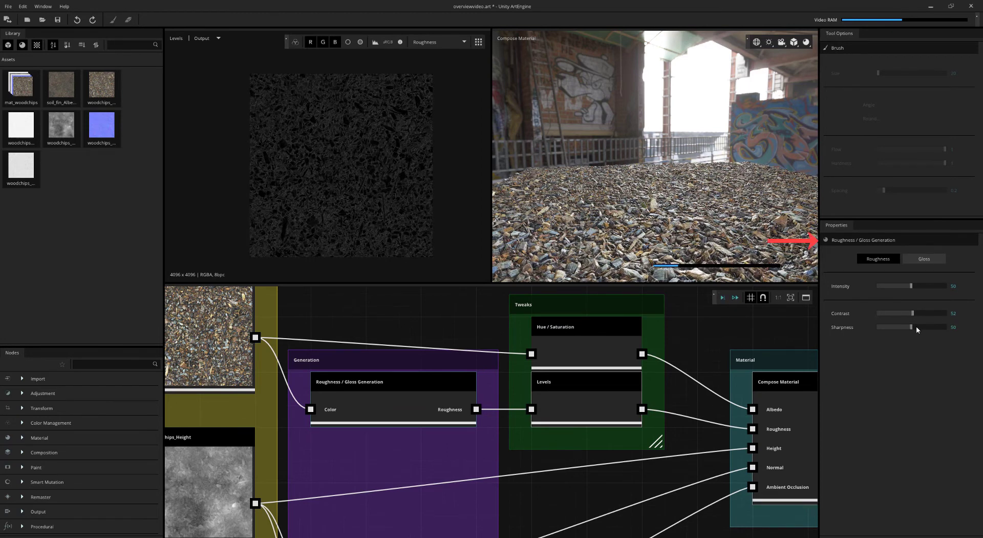
{"action": "left_click_drag", "start_coordinate": [916, 326], "coordinate": [926, 326]}
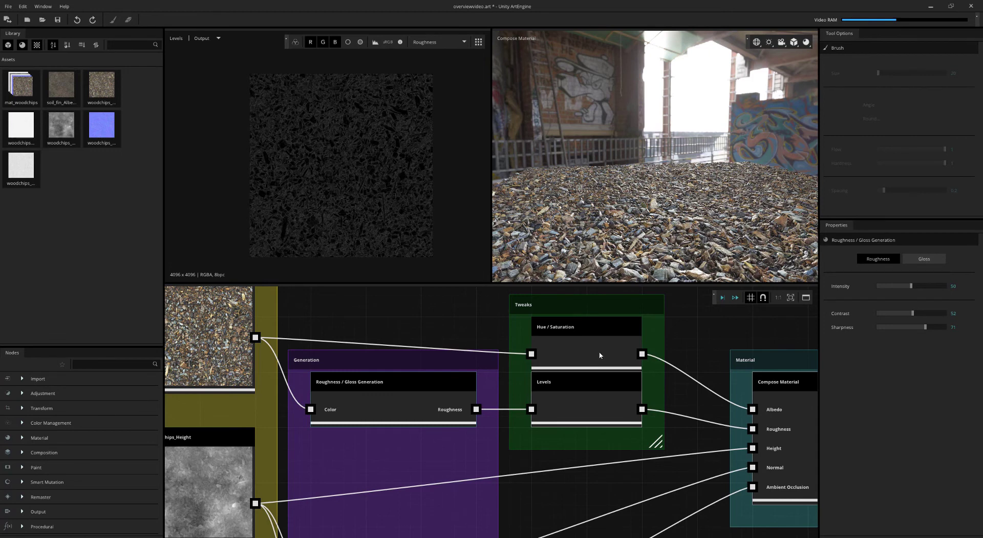
Step: Preview the Hue / Saturation output in the 2D and 3D viewports and set its hue to -74
{"action": "left_click_drag", "start_coordinate": [600, 354], "coordinate": [355, 157]}
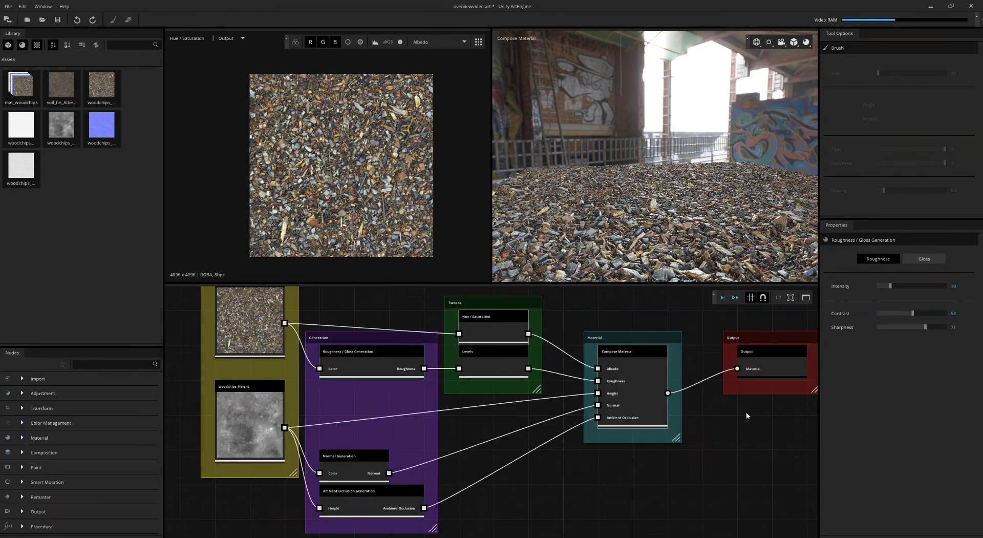
{"action": "left_click", "coordinate": [502, 334]}
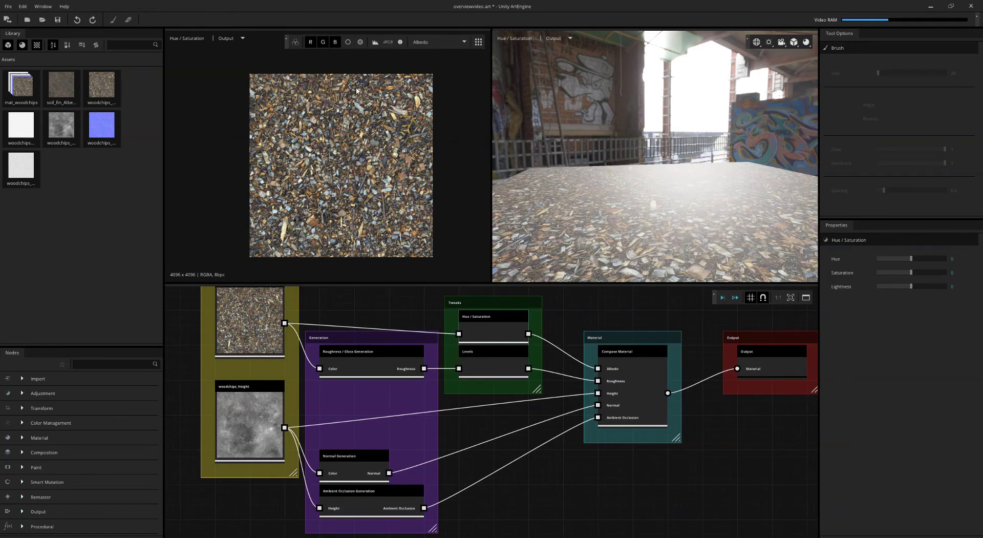
{"action": "left_click_drag", "start_coordinate": [911, 258], "coordinate": [895, 259]}
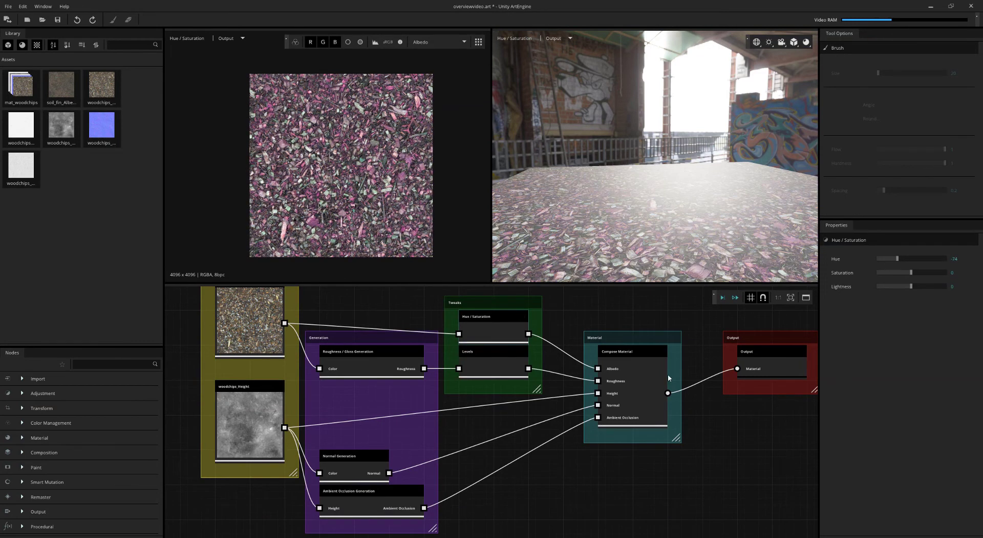
Step: Lower the intensity of the Roughness / Gloss Generation node
{"action": "left_click", "coordinate": [401, 365]}
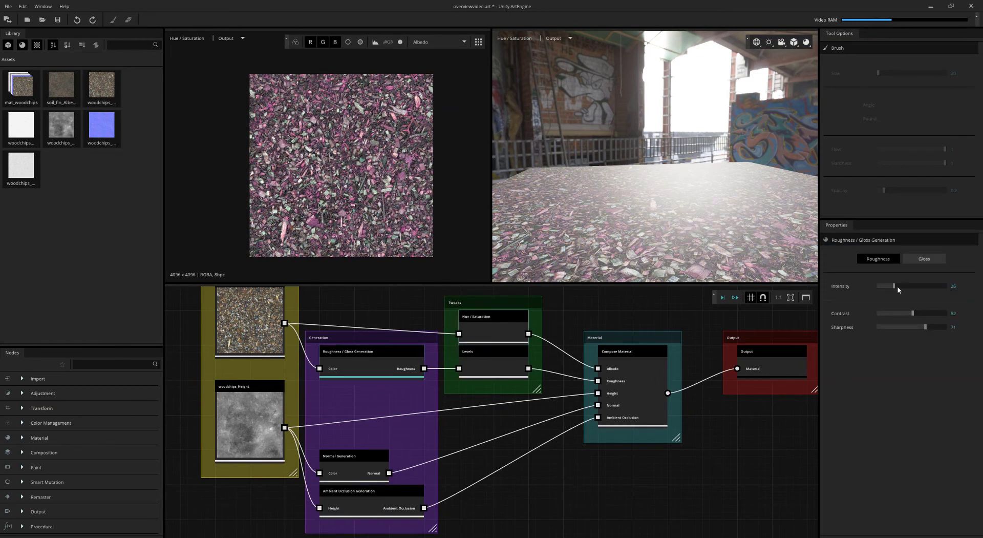
{"action": "left_click_drag", "start_coordinate": [891, 285], "coordinate": [905, 287]}
Step: Preview the Normal Generation output in the 2D viewport and reduce the node's scale
{"action": "right_click", "coordinate": [348, 462]}
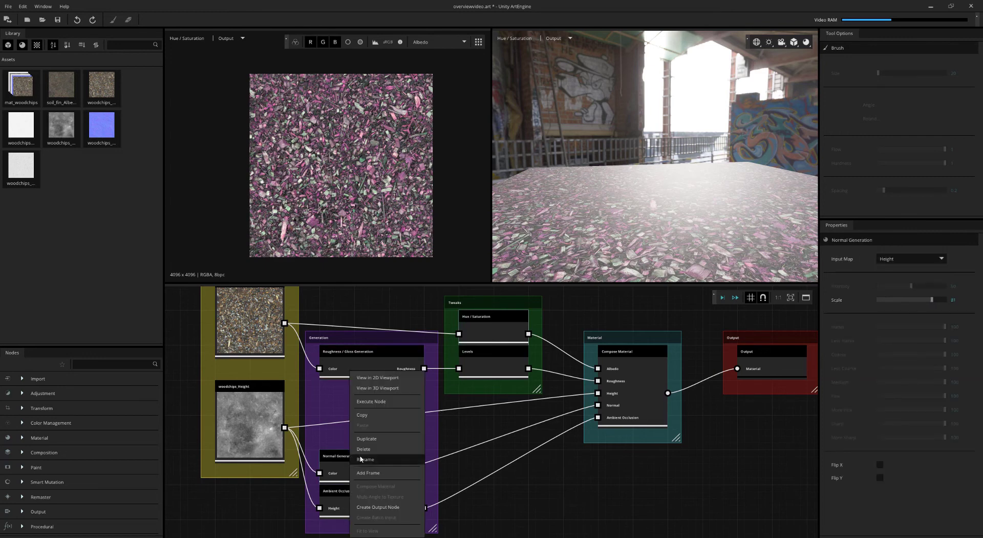
{"action": "left_click", "coordinate": [402, 380]}
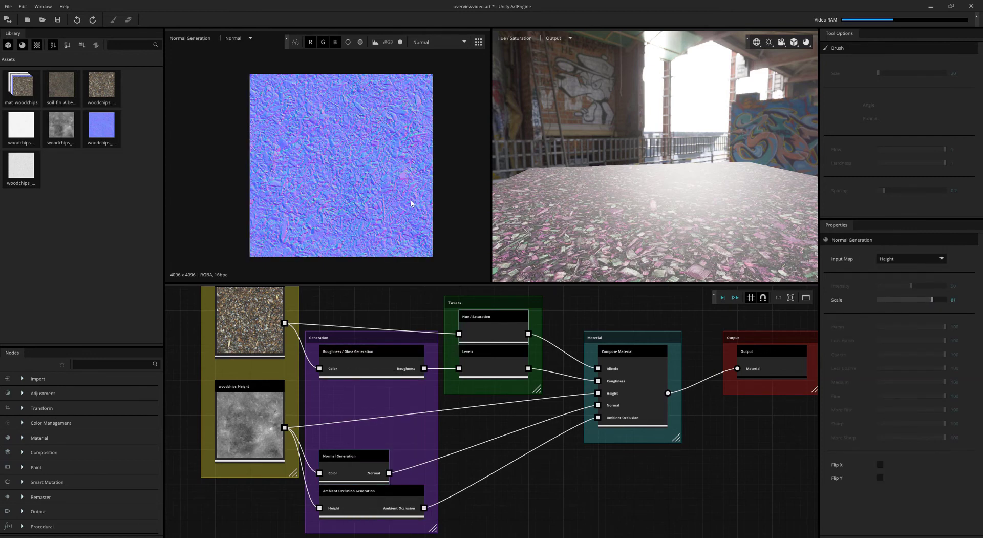
{"action": "left_click_drag", "start_coordinate": [934, 301], "coordinate": [908, 301]}
{"action": "left_click_drag", "start_coordinate": [379, 173], "coordinate": [378, 173]}
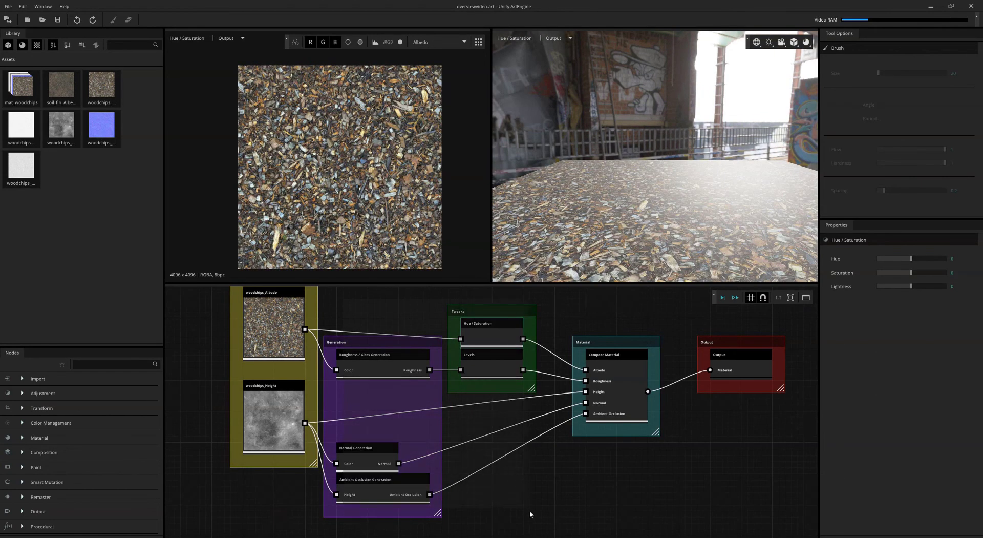
Step: Select all nodes in the graph and review their combined properties, from Roughness / Gloss Generation down to the frame settings
{"action": "key", "text": "ctrl+a"}
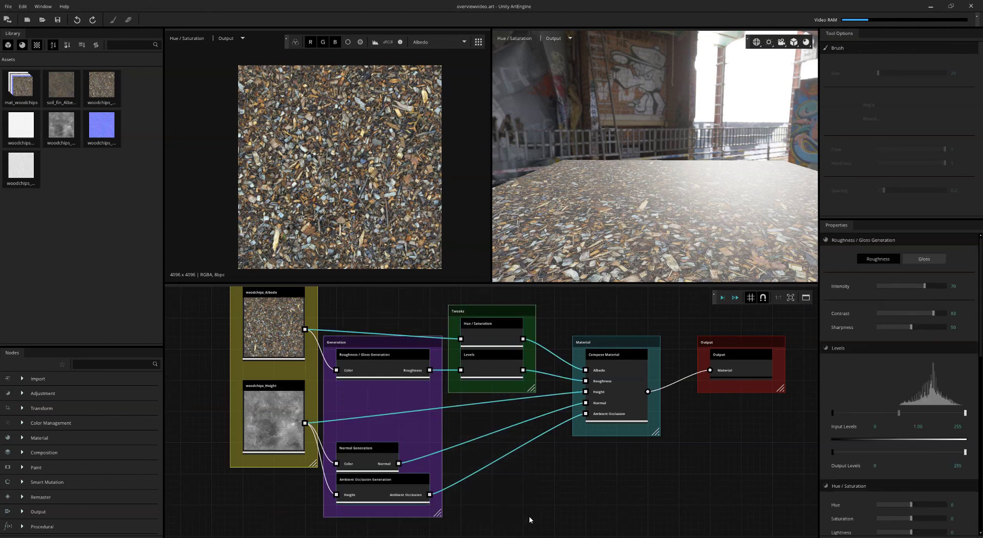
{"action": "scroll", "coordinate": [911, 376], "scroll_direction": "down", "scroll_amount": 10}
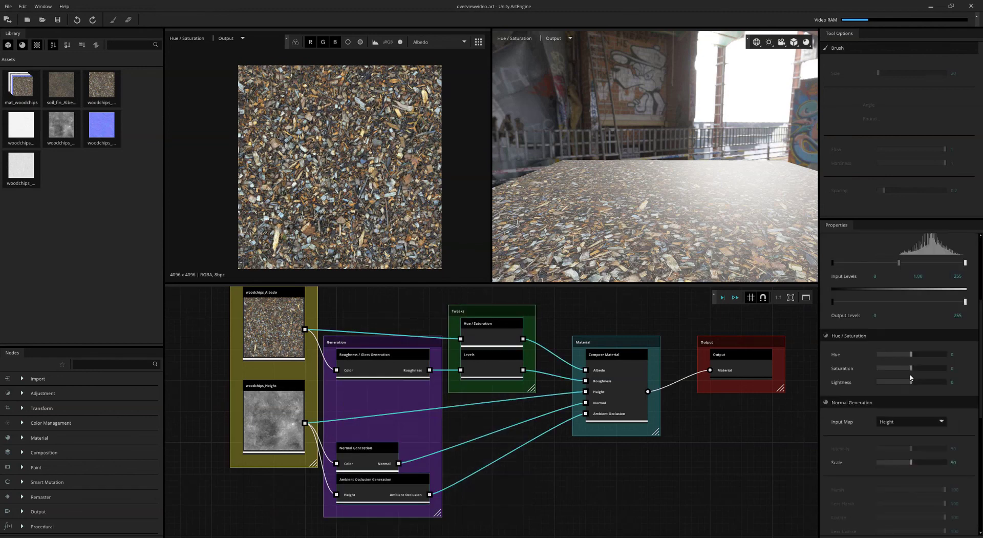
{"action": "scroll", "coordinate": [909, 378], "scroll_direction": "down", "scroll_amount": 4}
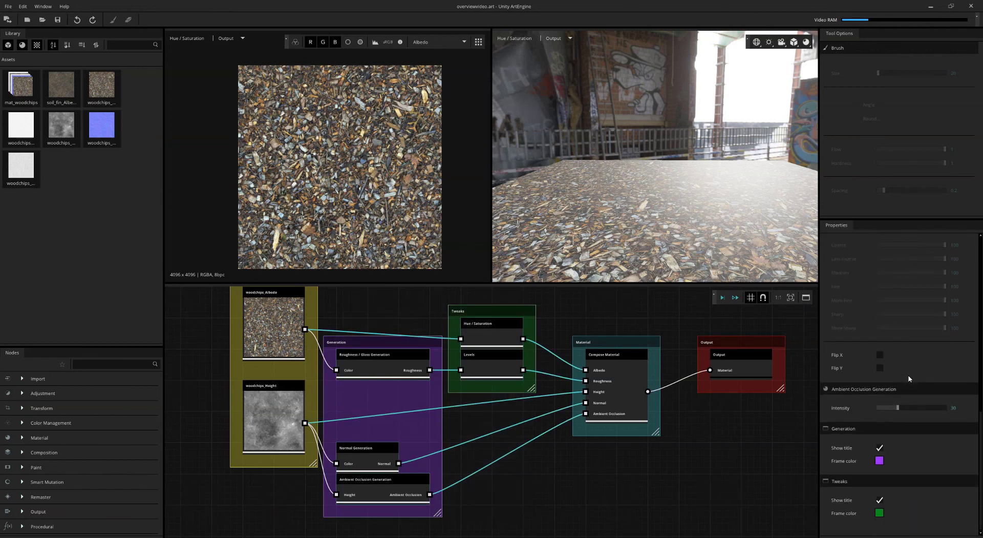